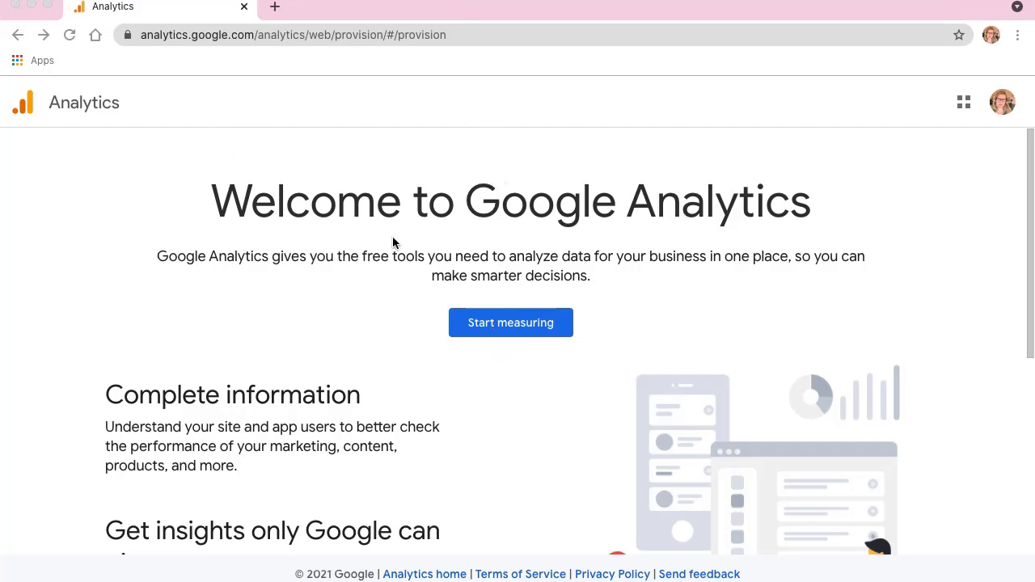
# - Start setting up a new Analytics account and name it "Tidbit Of Croatia"
pyautogui.click(493, 331)
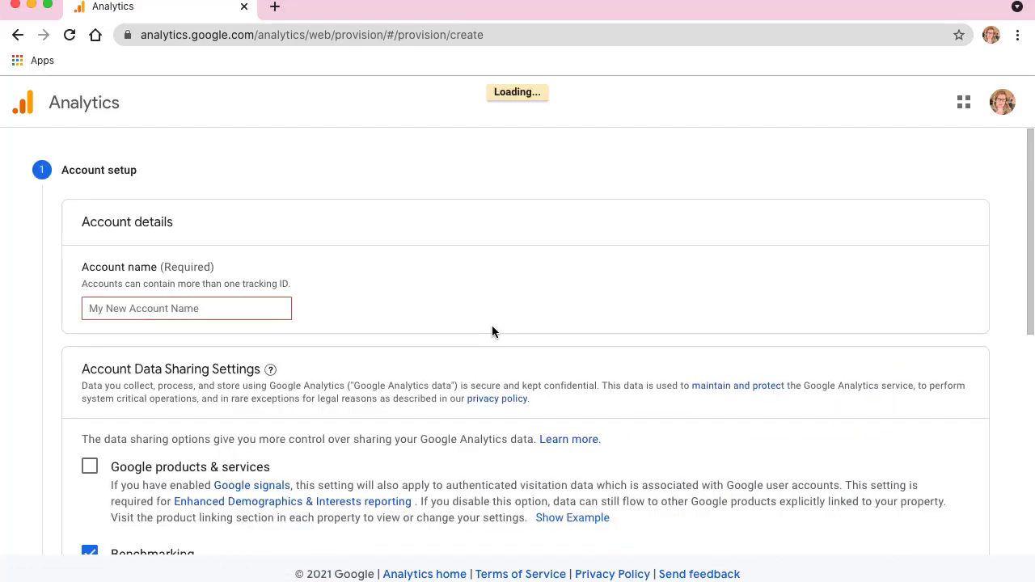
pyautogui.click(229, 308)
pyautogui.scroll(-5, 229, 308)
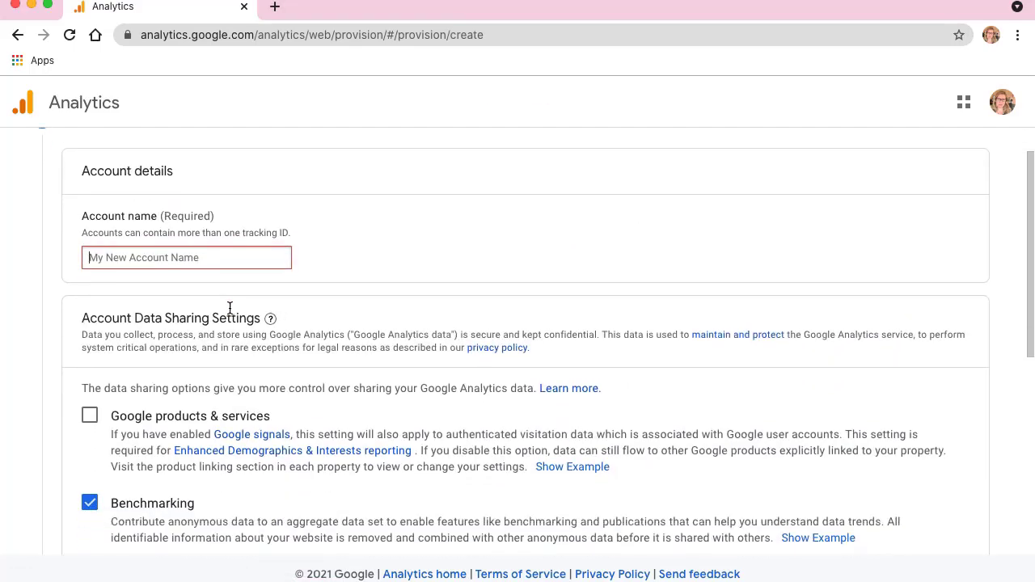
pyautogui.scroll(5, 229, 308)
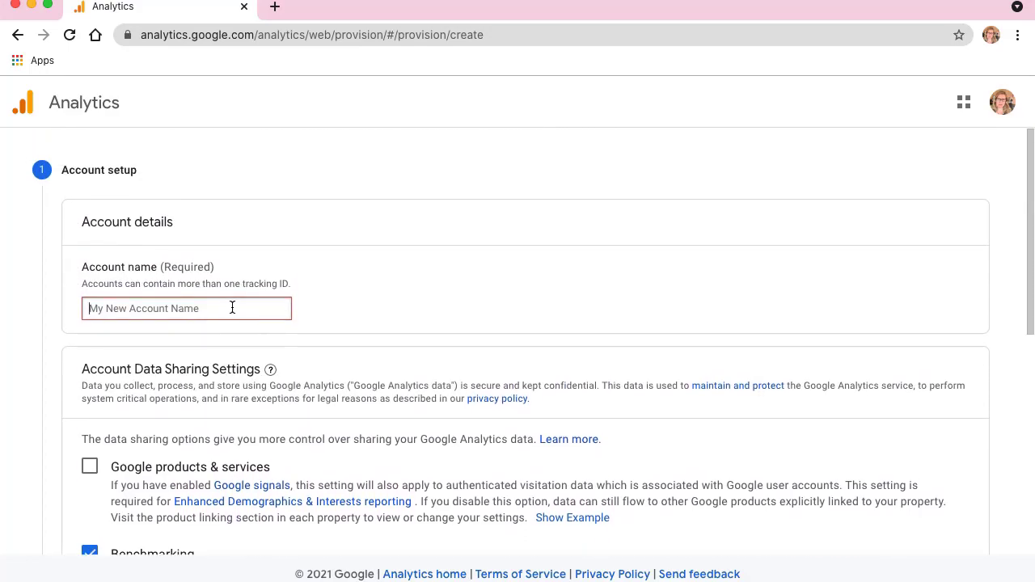
pyautogui.write('T')
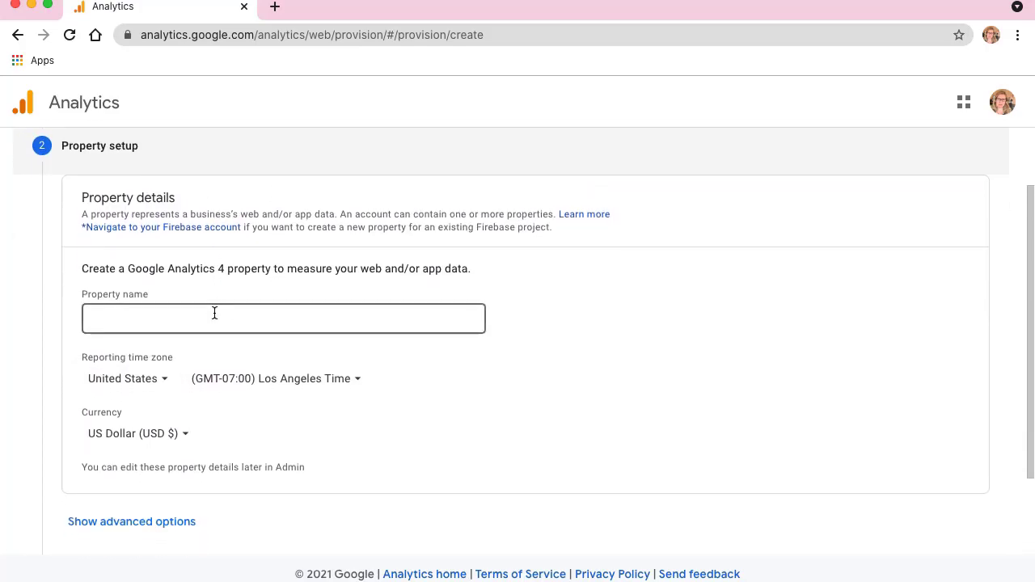
# - Name the property "Tidbit Of Croatia" and set its reporting time zone to Croatia
pyautogui.click(310, 318)
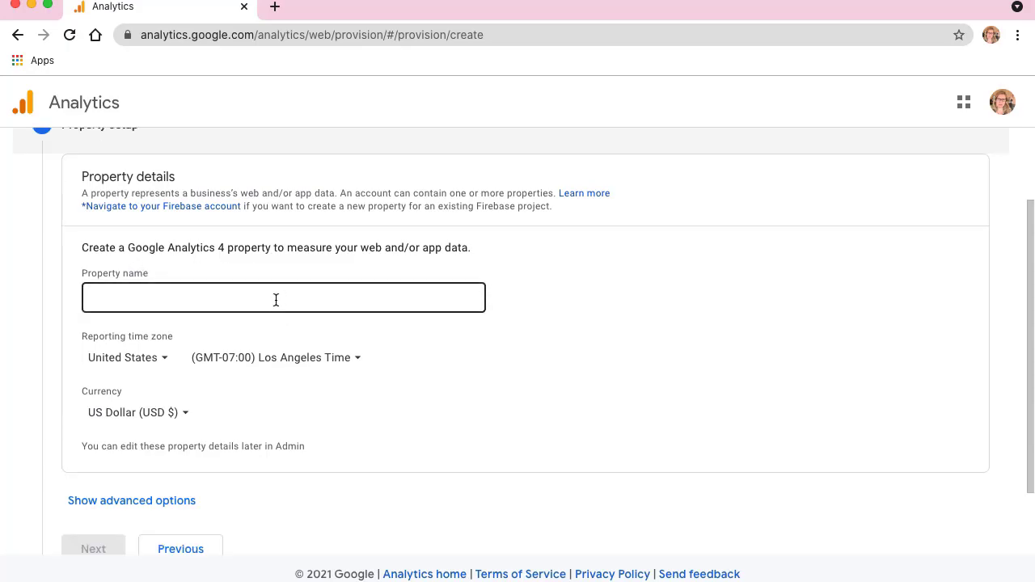
pyautogui.click(272, 302)
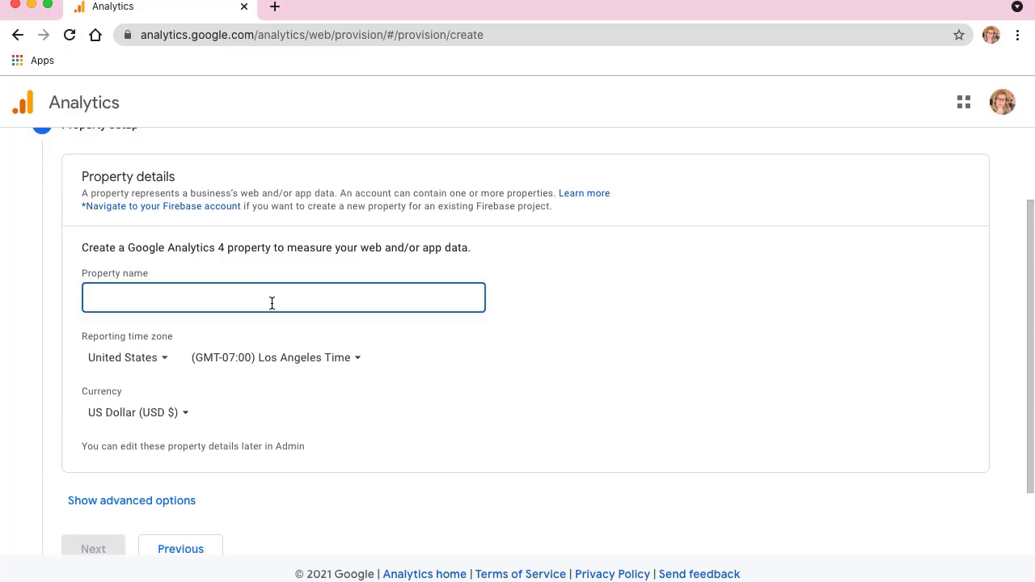
pyautogui.write('Tidb')
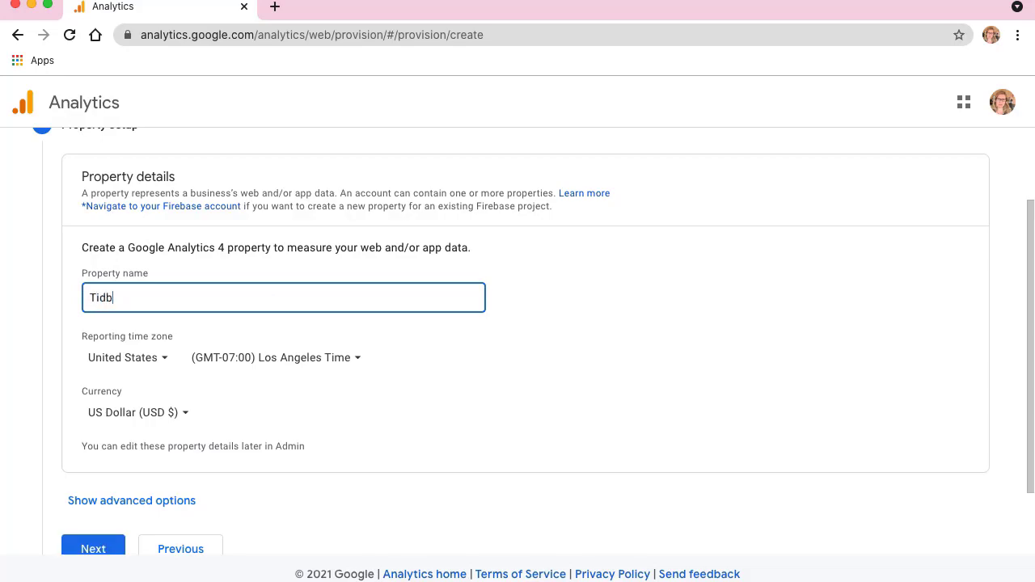
pyautogui.write('it Of Croatia')
pyautogui.scroll(-2, 191, 337)
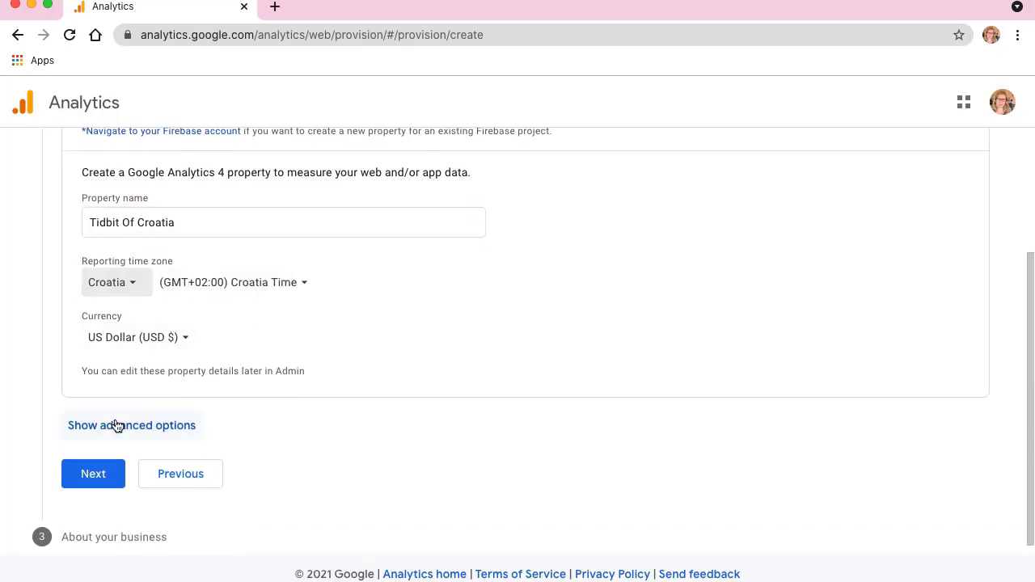
# - Enable a Universal Analytics property in the advanced options and enter tidbitofcroatia.com as its website URL
pyautogui.click(160, 427)
pyautogui.scroll(-3, 326, 395)
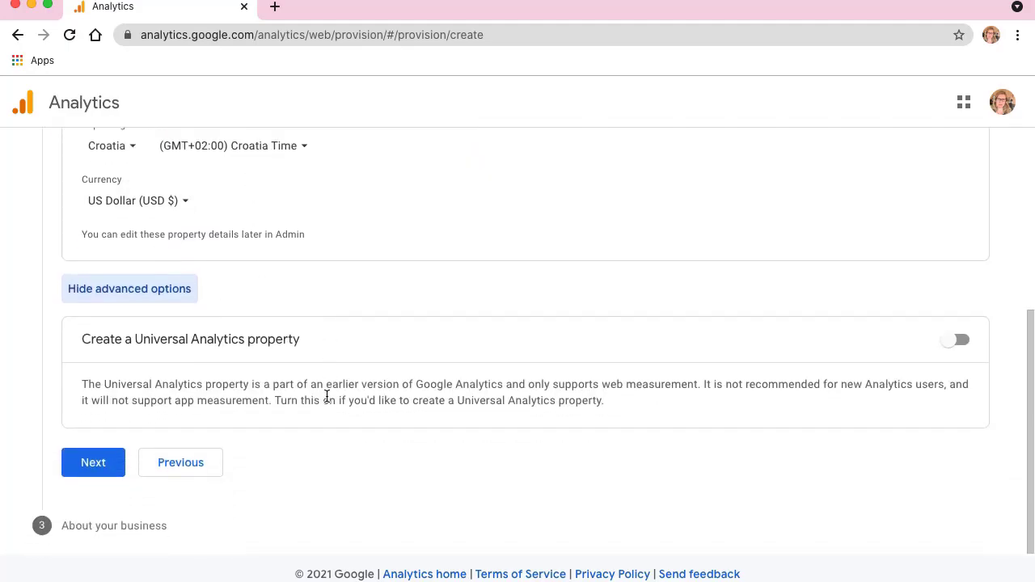
pyautogui.moveTo(84, 339); pyautogui.dragTo(310, 340)
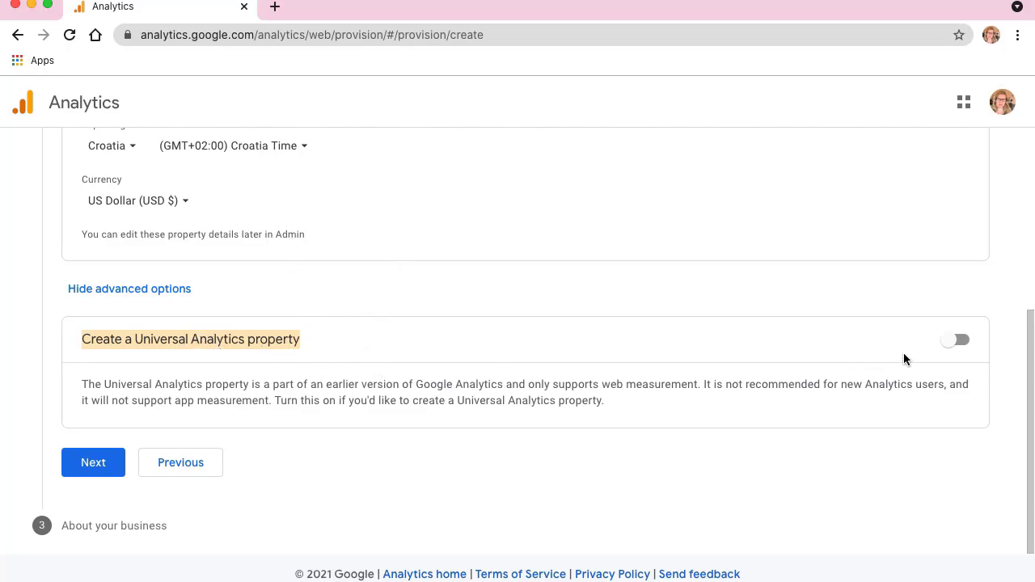
pyautogui.click(956, 340)
pyautogui.scroll(-2, 314, 371)
pyautogui.click(183, 370)
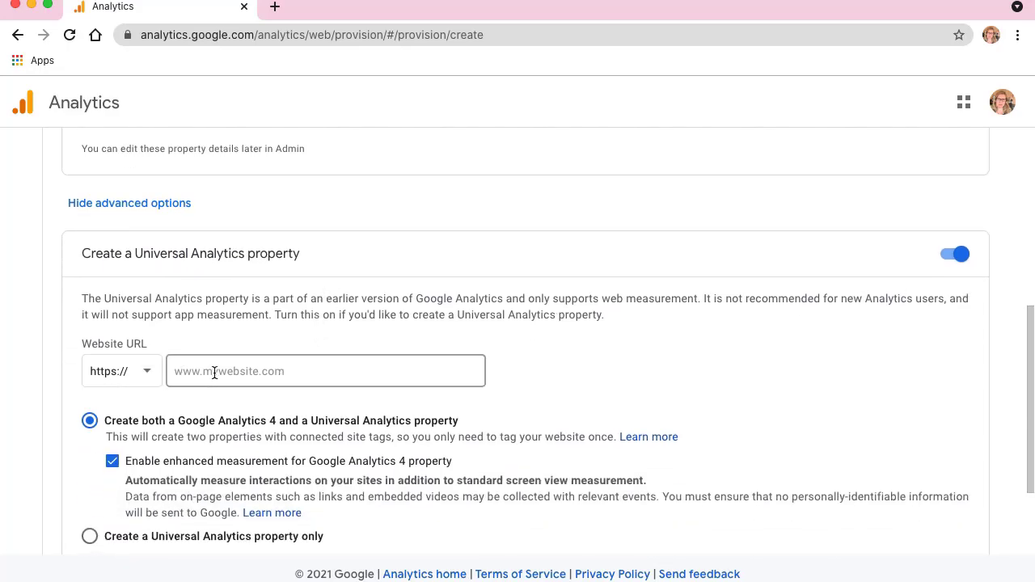
pyautogui.write('tidbit')
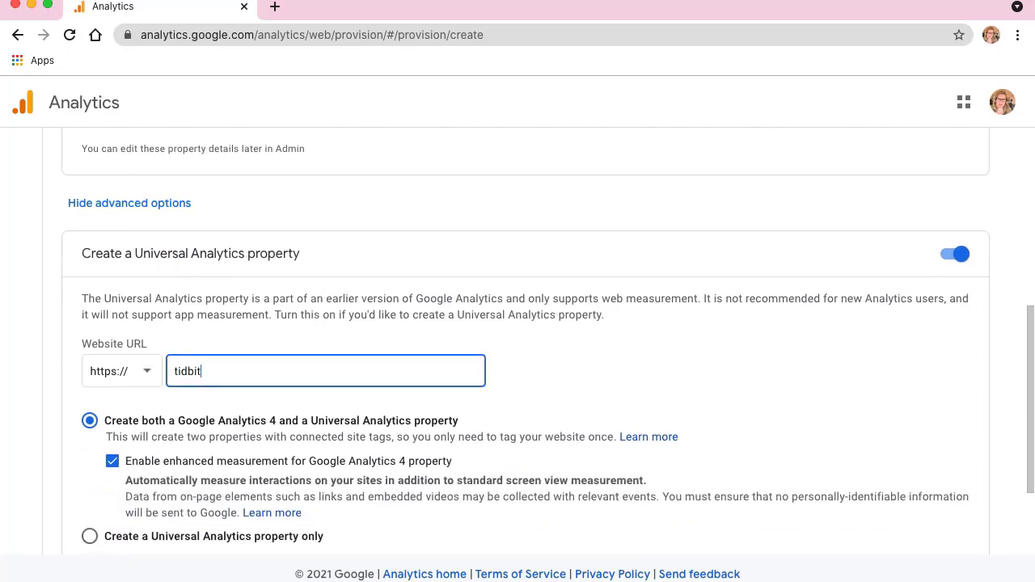
pyautogui.write('ofcroatia.com')
# - Choose to create both a Google Analytics 4 and a Universal Analytics property, and continue to the business information
pyautogui.scroll(-2, 148, 388)
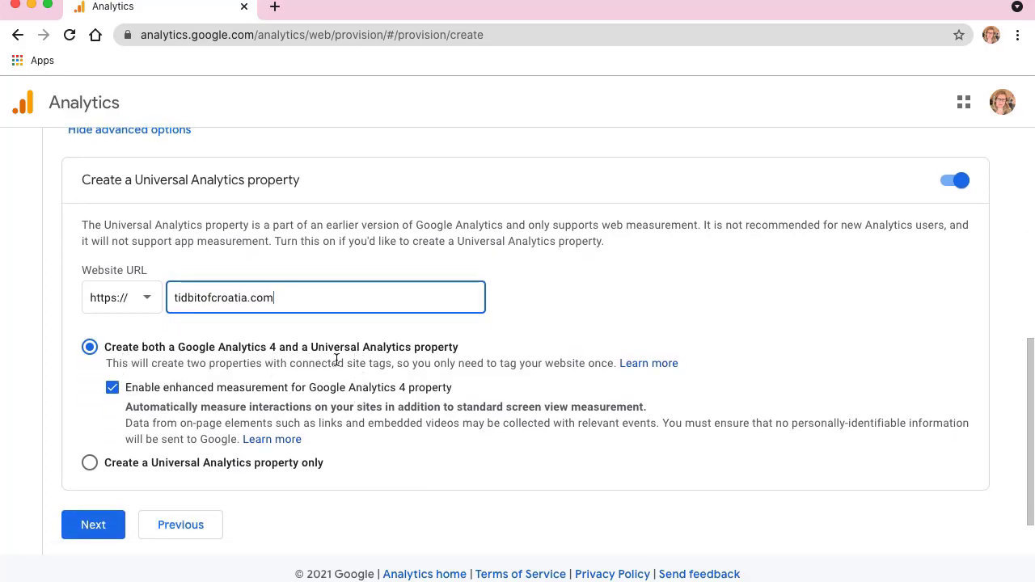
pyautogui.scroll(-2, 339, 371)
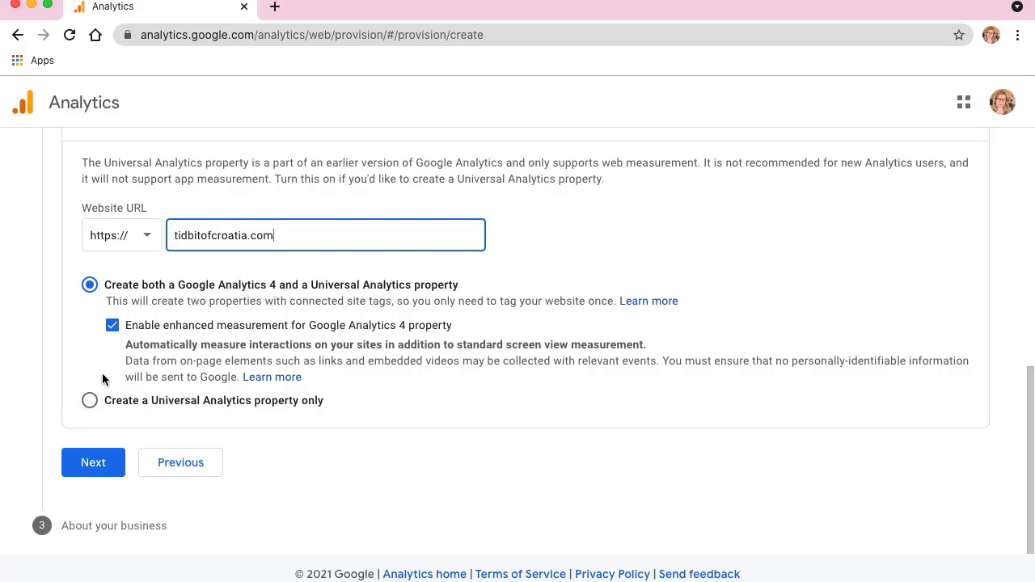
pyautogui.click(95, 410)
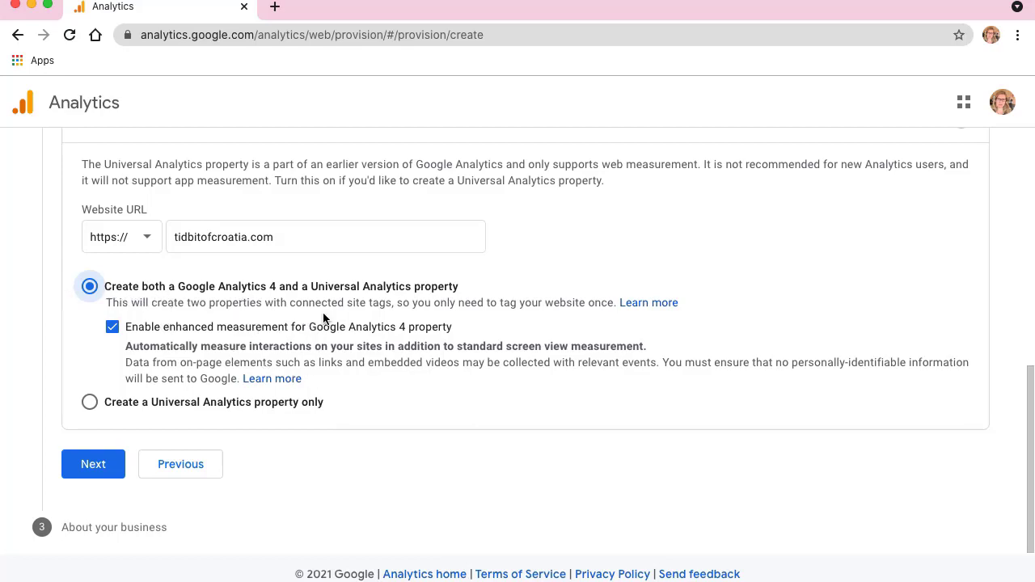
pyautogui.click(119, 462)
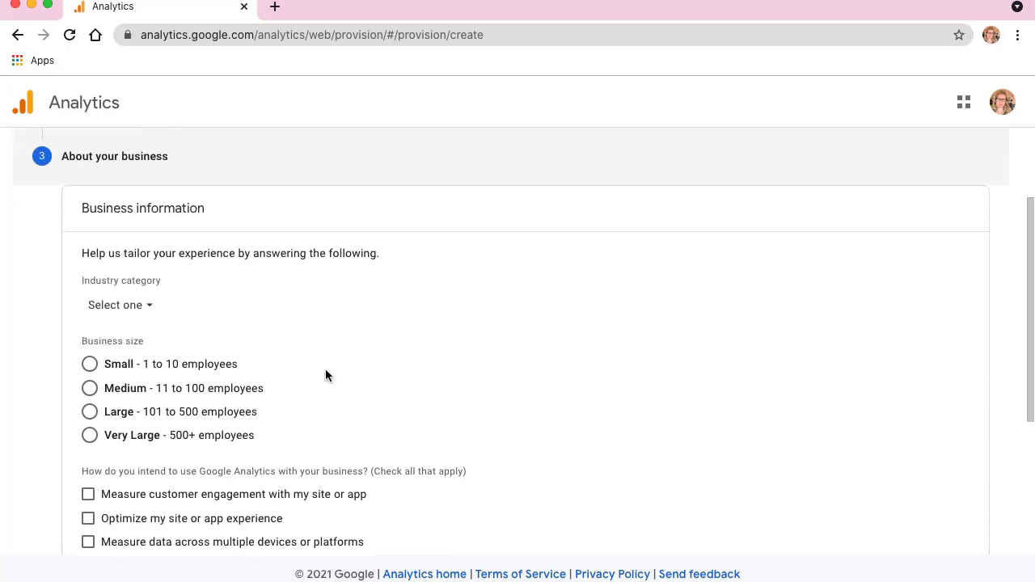
# - Set the business size to Small and select the engagement, site experience, multi-device data, conversions, content monetization, online sales and lead generation goals
pyautogui.scroll(-1, 201, 293)
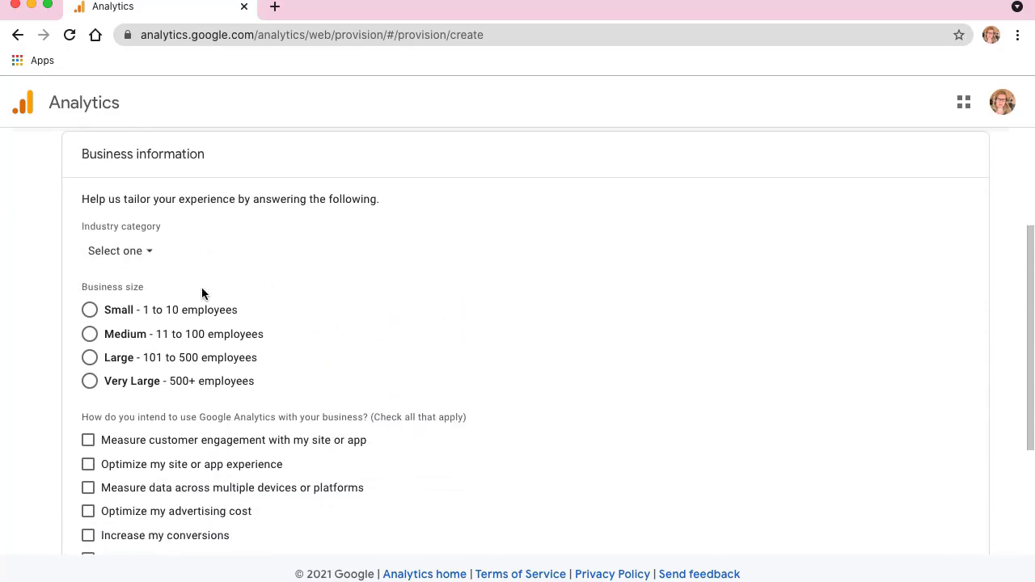
pyautogui.click(89, 308)
pyautogui.scroll(-4, 76, 259)
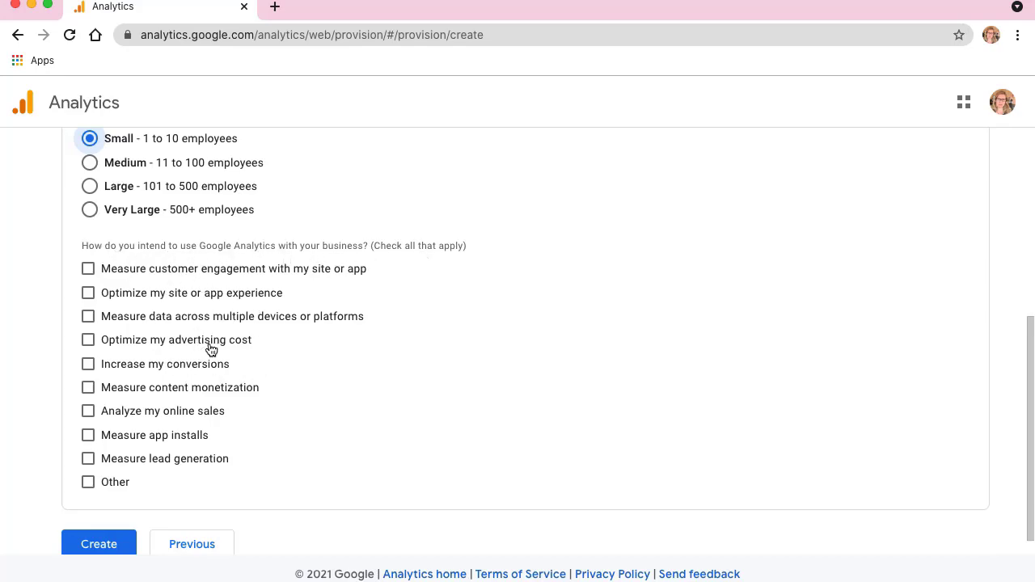
pyautogui.click(89, 272)
pyautogui.click(89, 295)
pyautogui.click(88, 316)
pyautogui.click(88, 364)
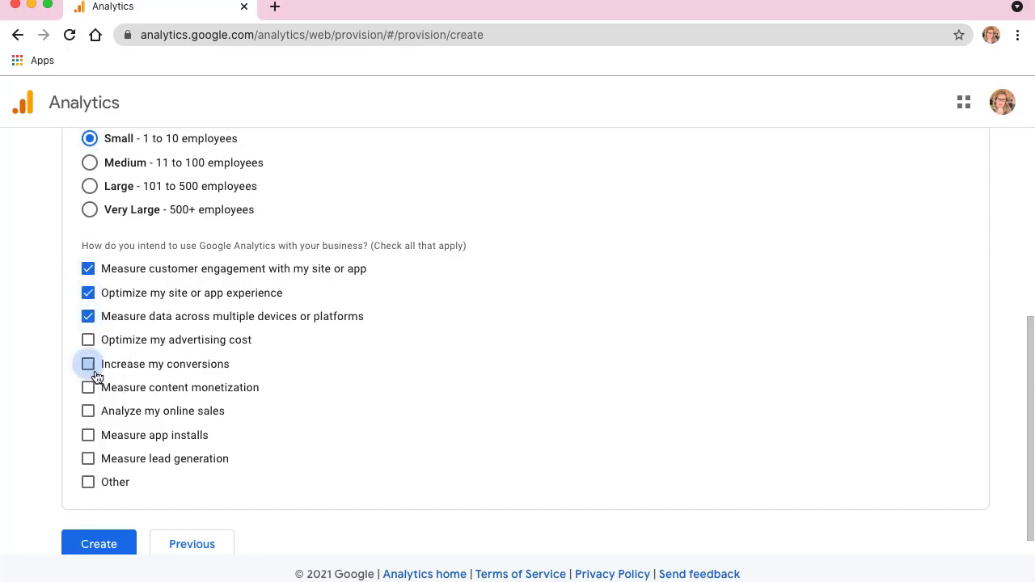
pyautogui.click(91, 385)
pyautogui.click(89, 414)
pyautogui.click(89, 460)
# - Create the account, accepting the GDPR Data Processing Terms and the Google Analytics Terms of Service Agreement
pyautogui.click(105, 550)
pyautogui.click(320, 449)
pyautogui.scroll(-10, 459, 429)
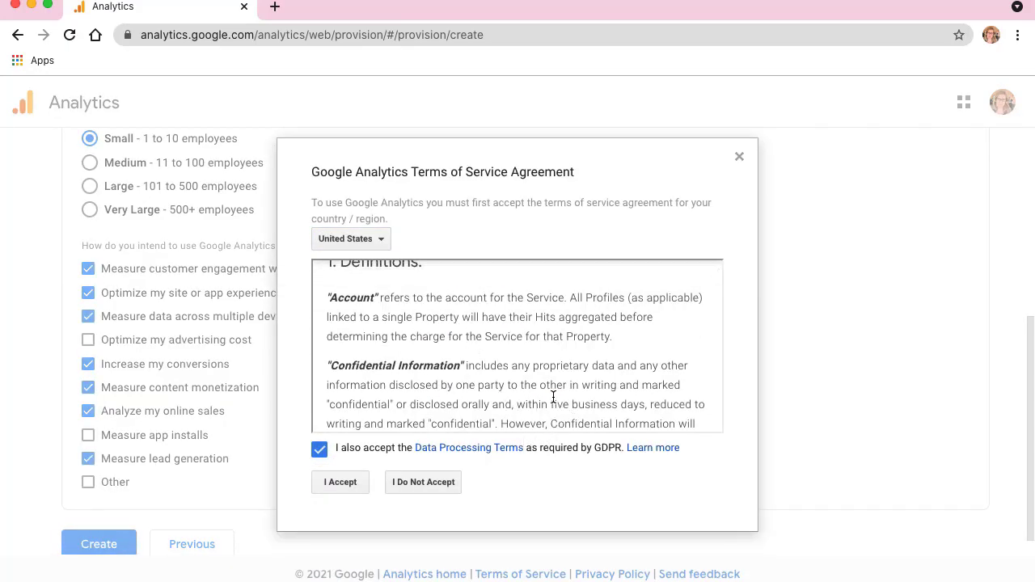
pyautogui.scroll(-15, 553, 396)
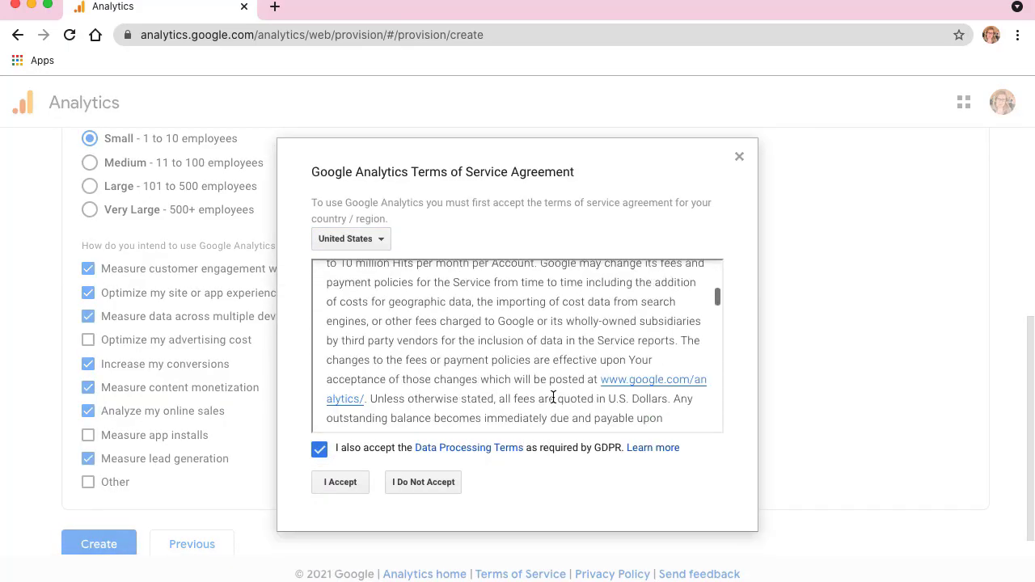
pyautogui.scroll(-5, 512, 388)
pyautogui.click(340, 484)
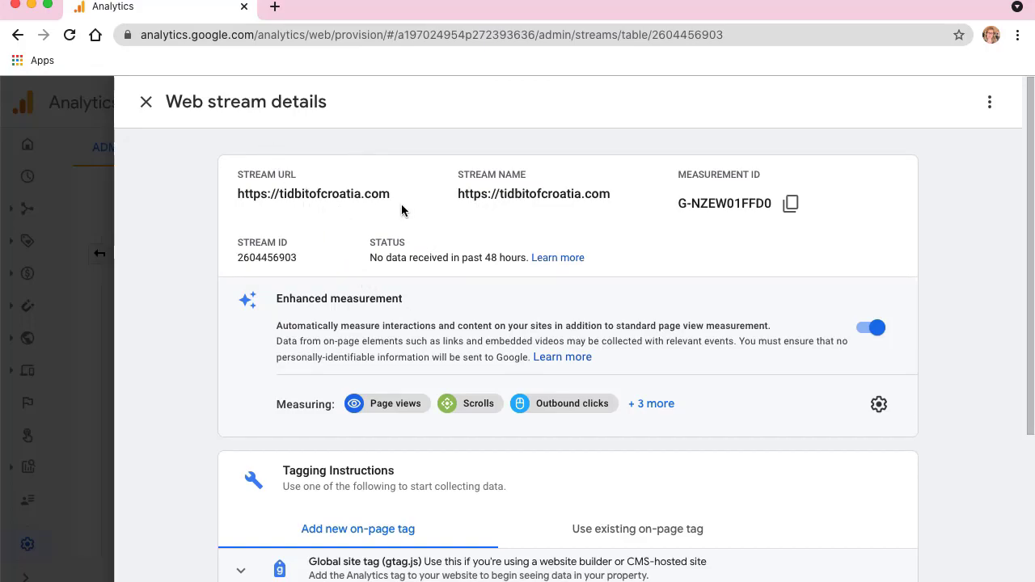
# - Review the web stream's tagging instructions for both a new and an existing on-page tag
pyautogui.scroll(-4, 647, 354)
pyautogui.scroll(-2, 647, 354)
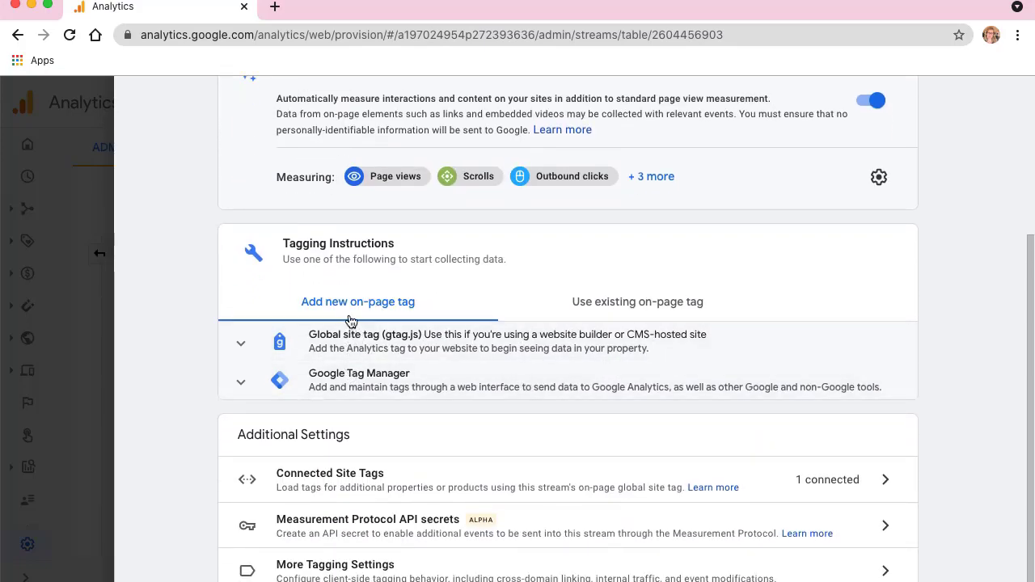
pyautogui.click(655, 317)
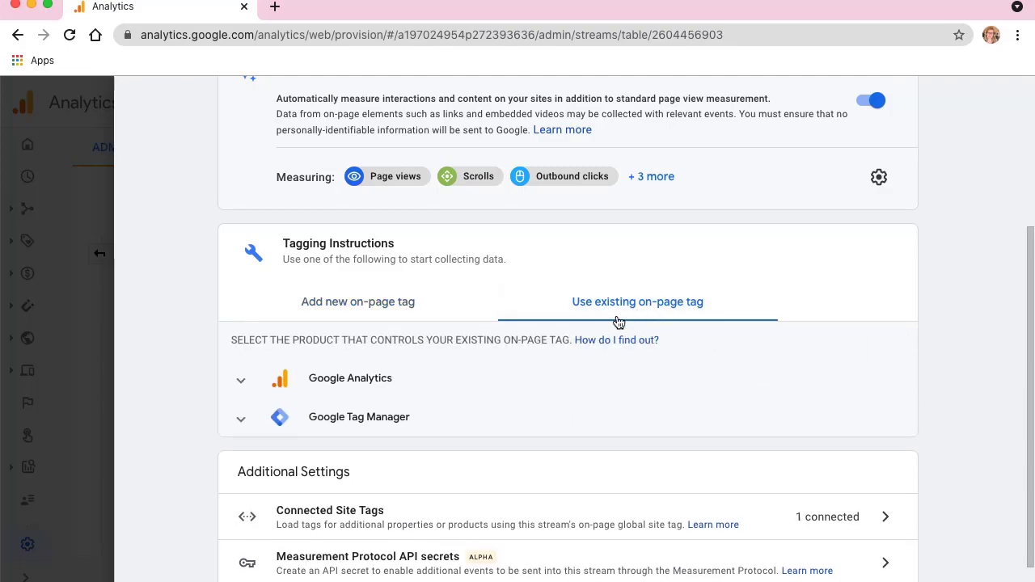
pyautogui.click(309, 319)
# - Close the web stream details and save the email communication preferences with all options unchecked
pyautogui.click(146, 102)
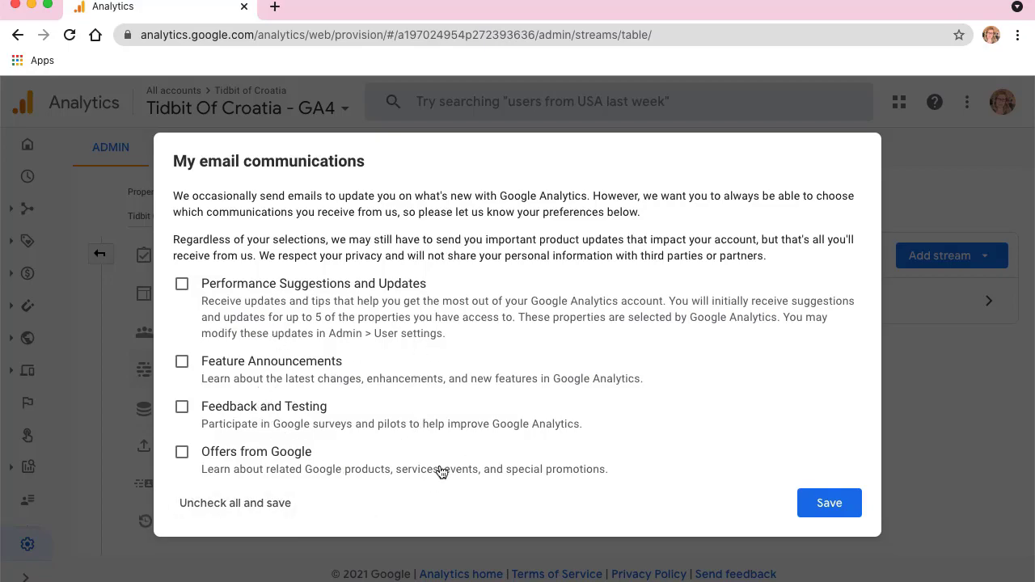
pyautogui.click(815, 511)
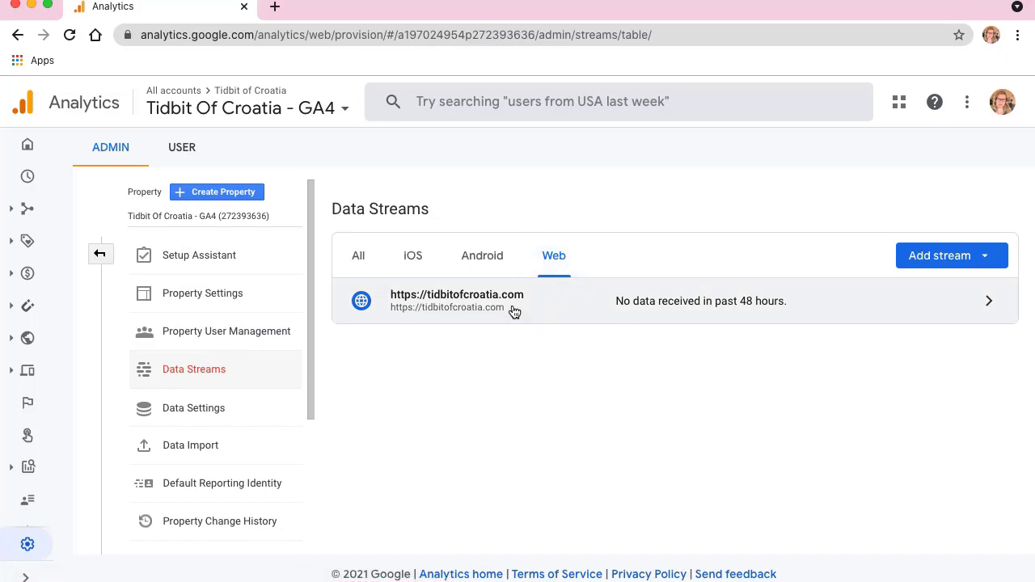
# - Open the connected site tags of the tidbitofcroatia.com web data stream
pyautogui.click(629, 311)
pyautogui.scroll(-2, 434, 381)
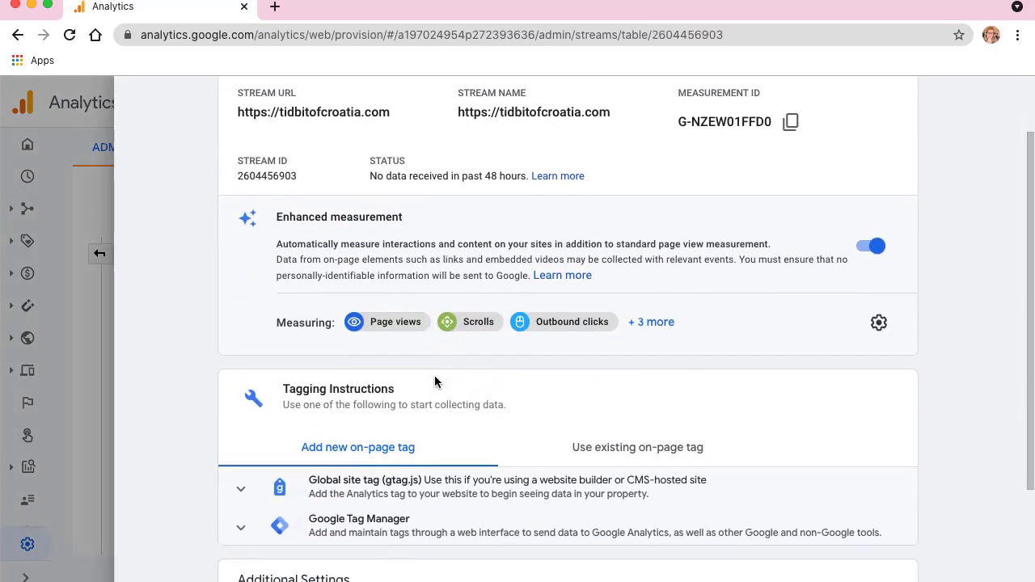
pyautogui.scroll(-3, 434, 382)
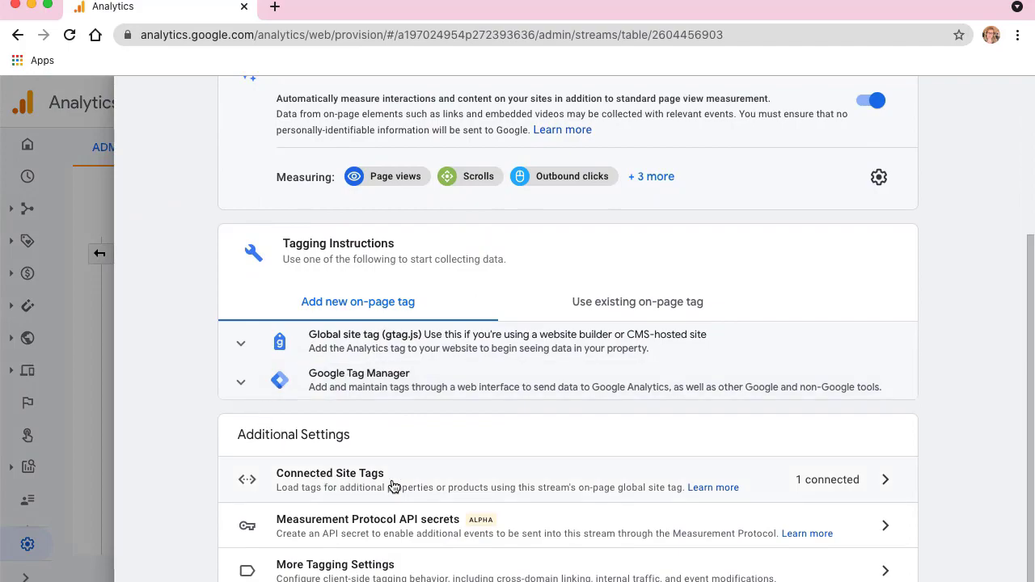
pyautogui.click(825, 485)
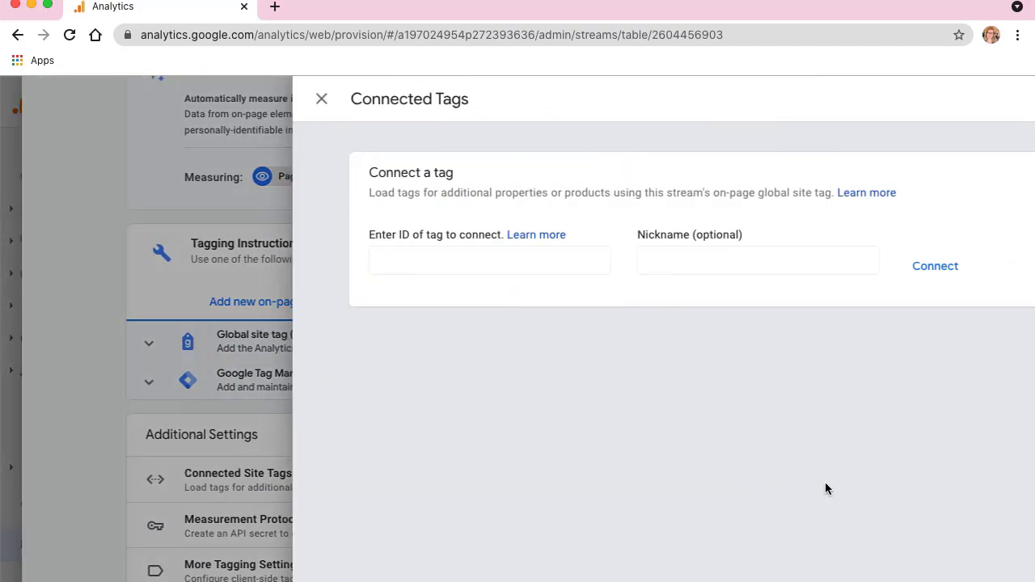
# - Copy the Universal Analytics tracking ID of the connected tag
pyautogui.moveTo(243, 380); pyautogui.dragTo(377, 376)
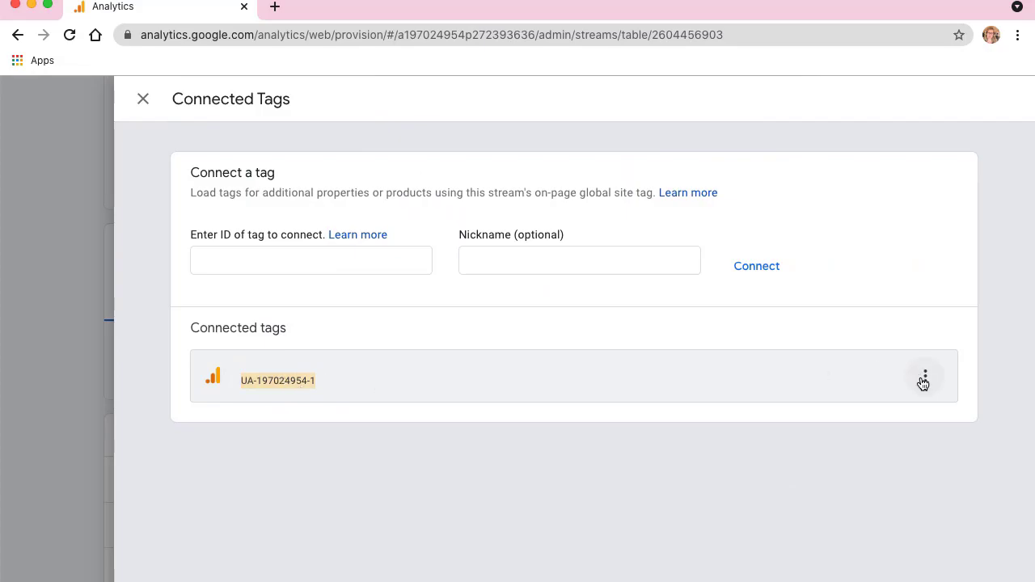
pyautogui.click(924, 378)
pyautogui.click(318, 377)
pyautogui.moveTo(327, 382)
pyautogui.mouseDown()
pyautogui.moveTo(238, 384)
pyautogui.moveTo(317, 382)
pyautogui.mouseUp()
pyautogui.press('super+c')
# - Switch to the Squarespace site and paste the copied tracking ID as the Google Analytics account number in the advanced External API Keys settings
pyautogui.click(32, 5)
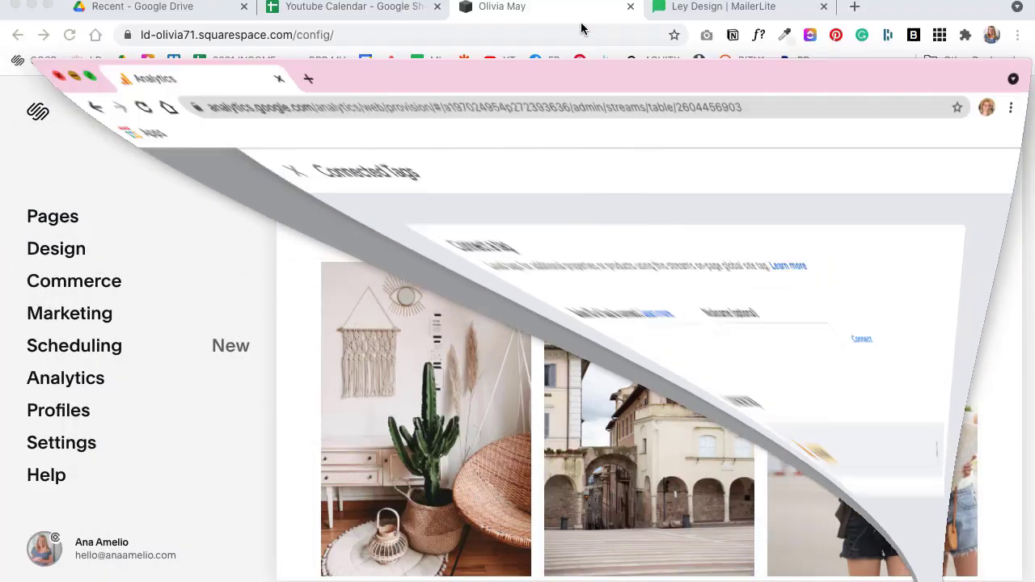
pyautogui.click(58, 447)
pyautogui.scroll(-5, 135, 427)
pyautogui.click(47, 507)
pyautogui.click(91, 217)
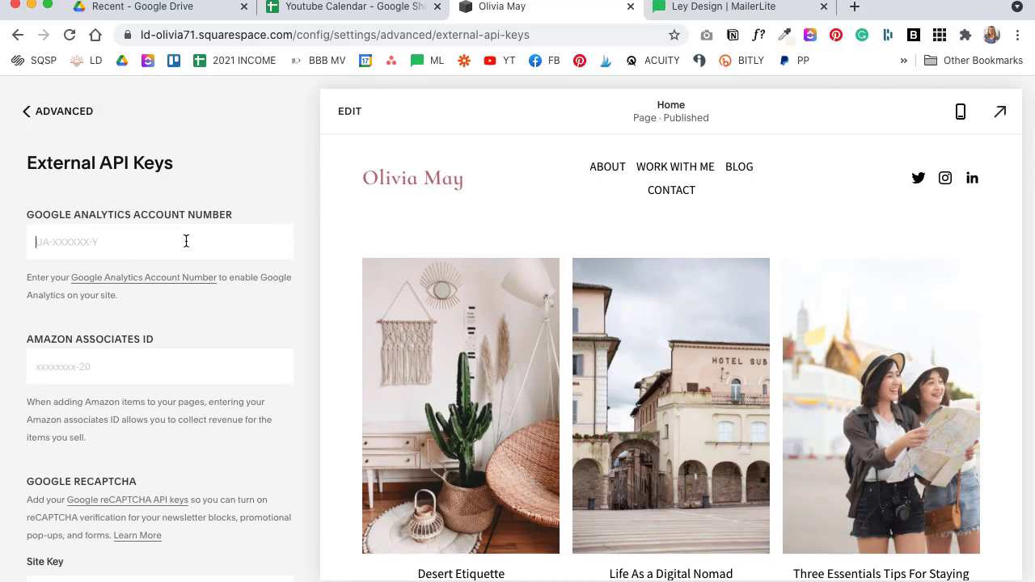
pyautogui.press('super+v')
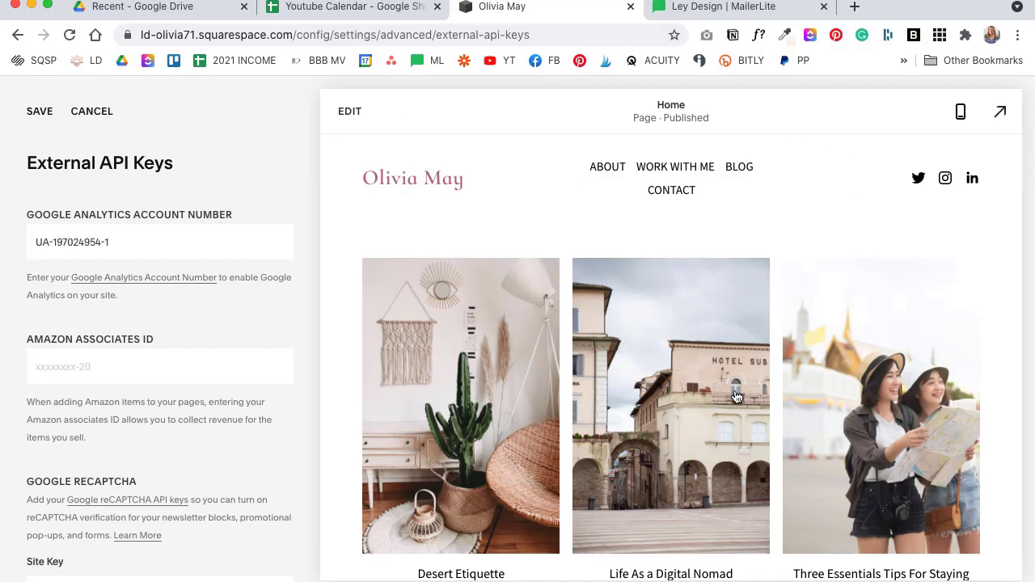
pyautogui.moveTo(808, 576)
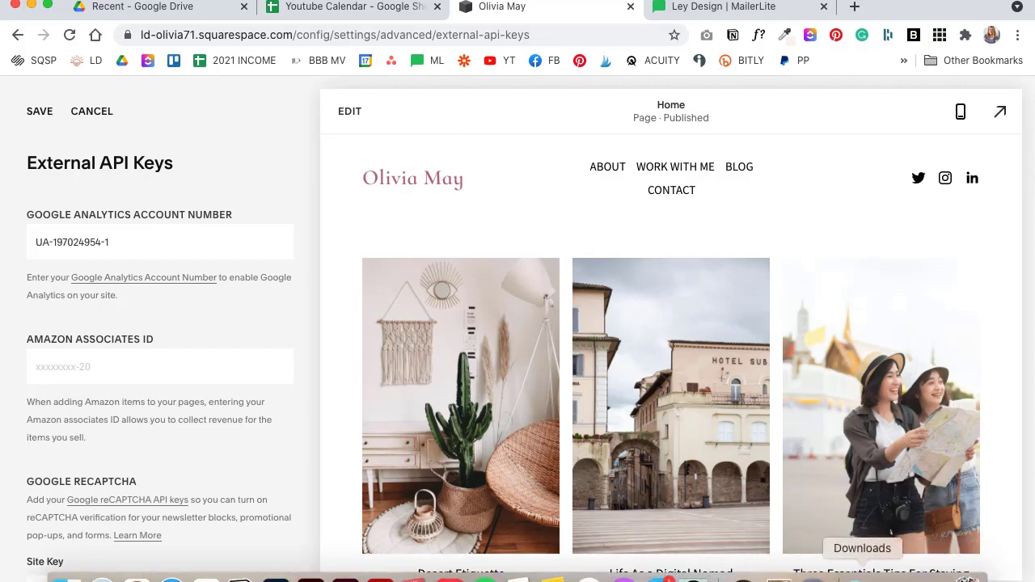